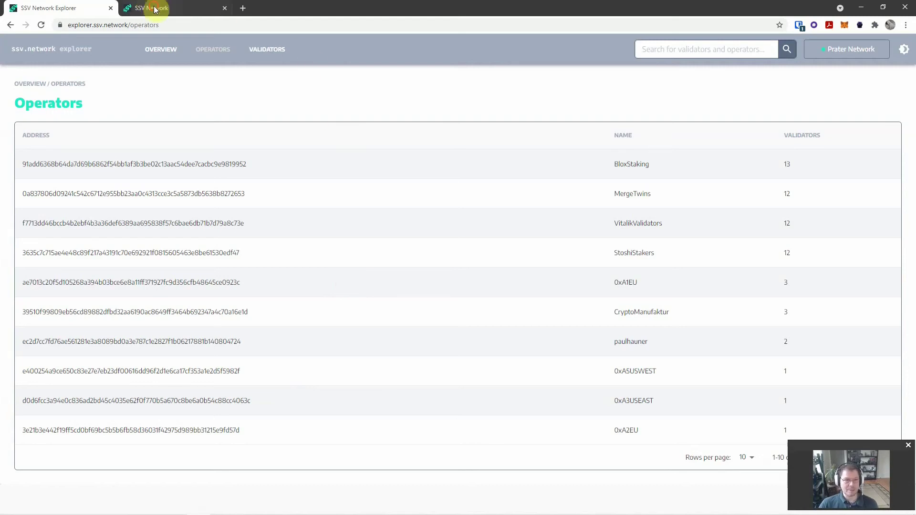
# Step: Switch from the Explorer operators list to the SSV Network tab's Join the SSV Network page
pyautogui.click(153, 8)
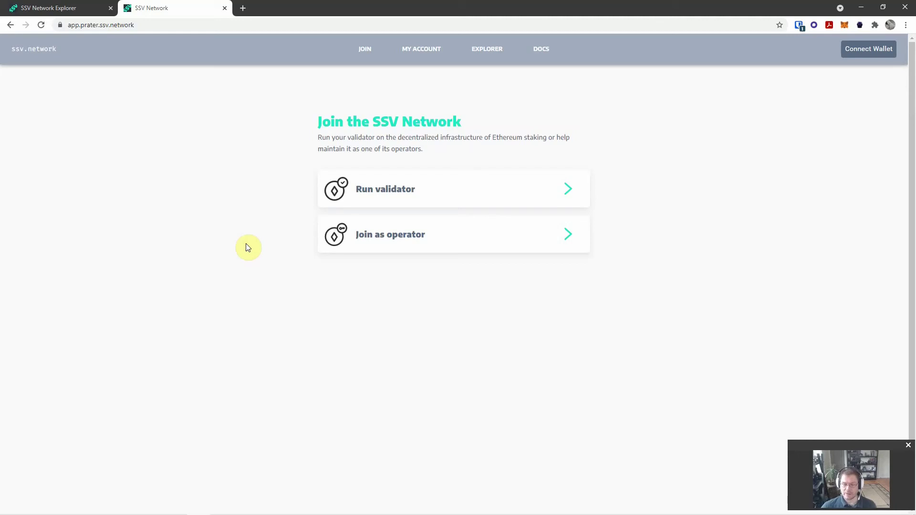
# Step: Choose Run validator, then Import Validator, and connect the MetaMask wallet to the site
pyautogui.click(378, 192)
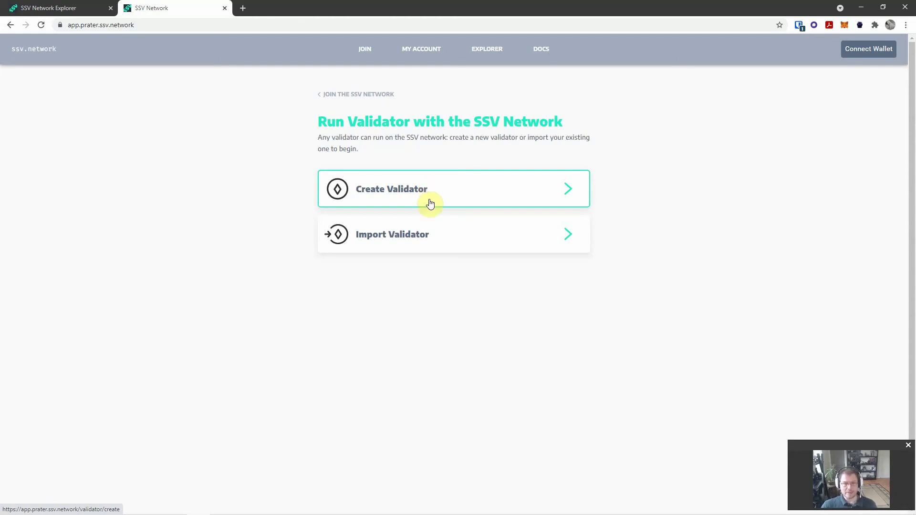
pyautogui.click(422, 239)
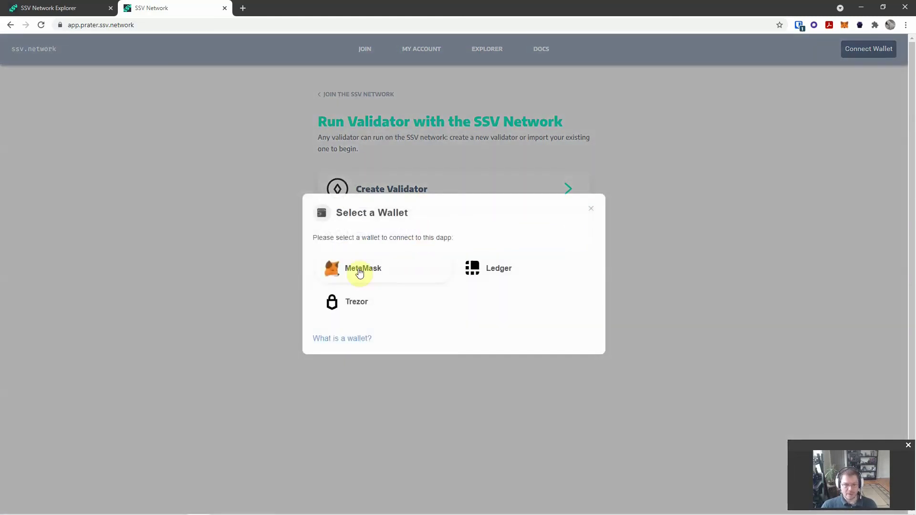
pyautogui.click(359, 268)
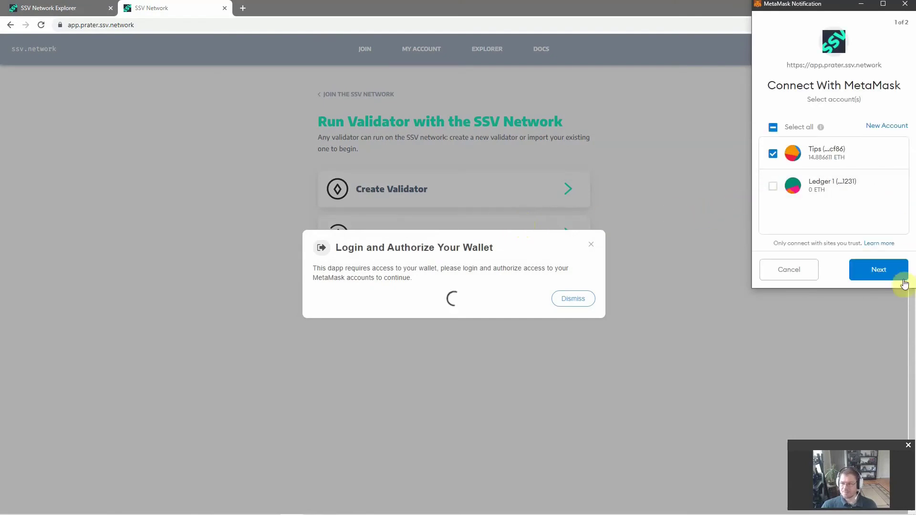
pyautogui.click(885, 274)
pyautogui.click(879, 270)
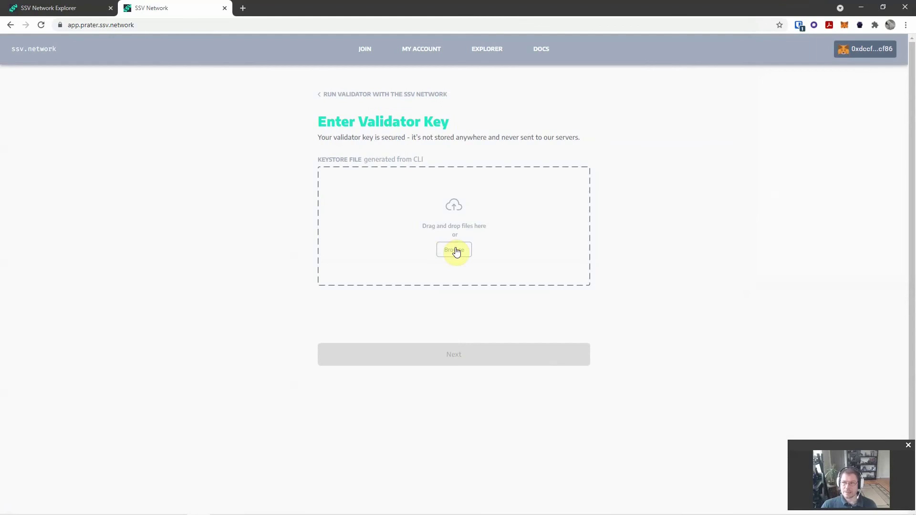
# Step: Upload the keystore JSON from Downloads, enter the keystore password, and submit it
pyautogui.click(455, 249)
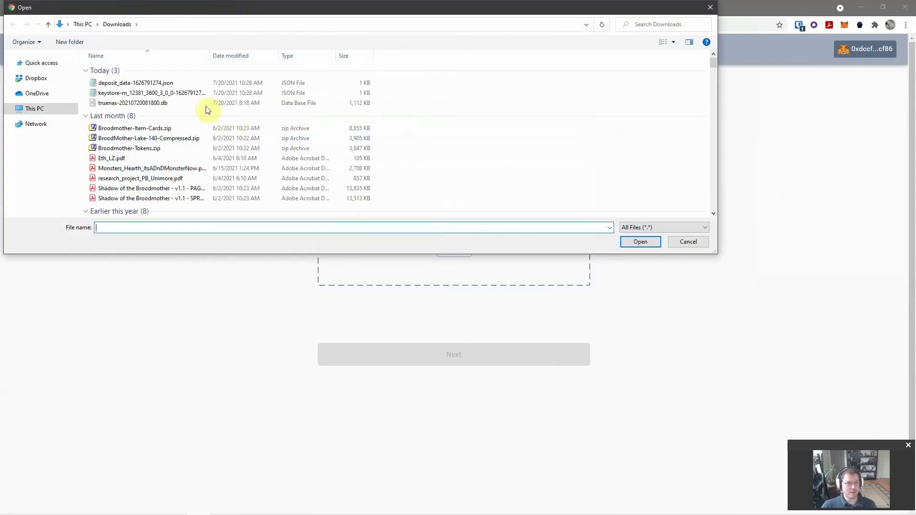
pyautogui.doubleClick(126, 93)
pyautogui.click(374, 243)
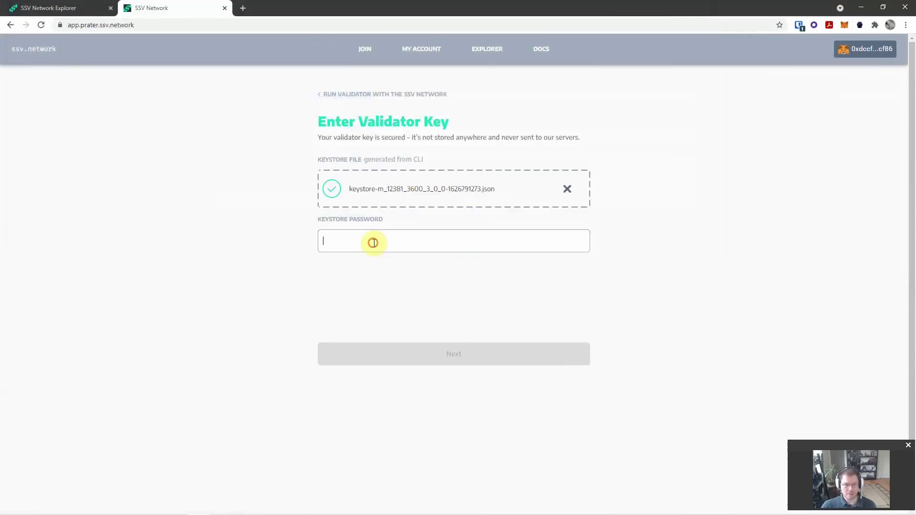
pyautogui.write('*********')
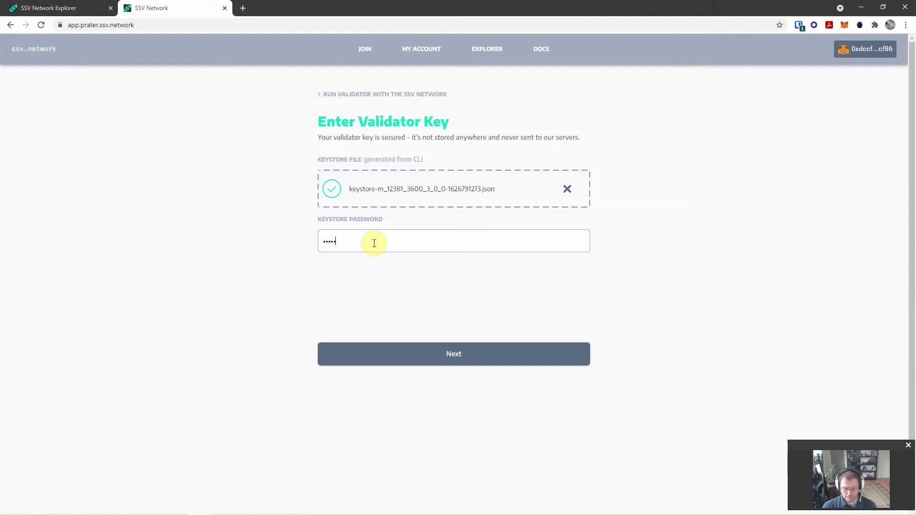
pyautogui.click(454, 352)
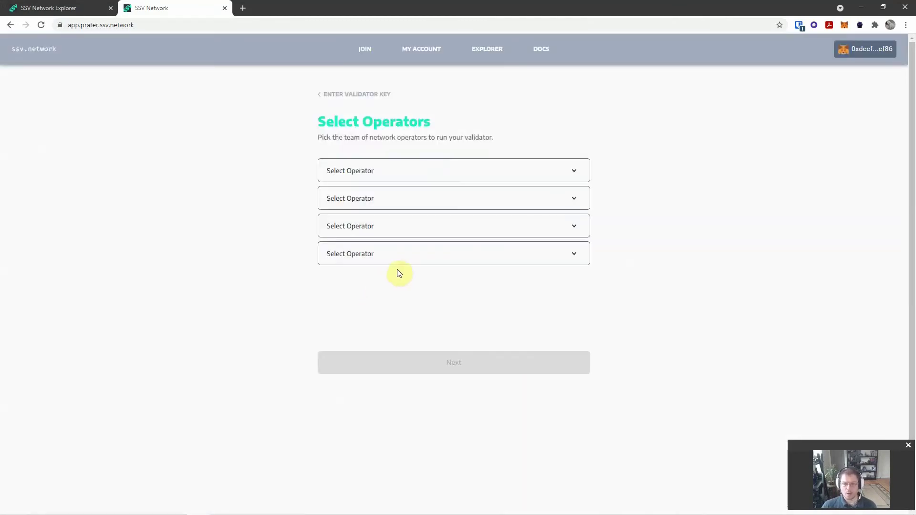
# Step: Fill the four operator slots with BloxStaking, CryptoManufaktur, the first-listed operator and 0xA1EU, then continue
pyautogui.click(394, 171)
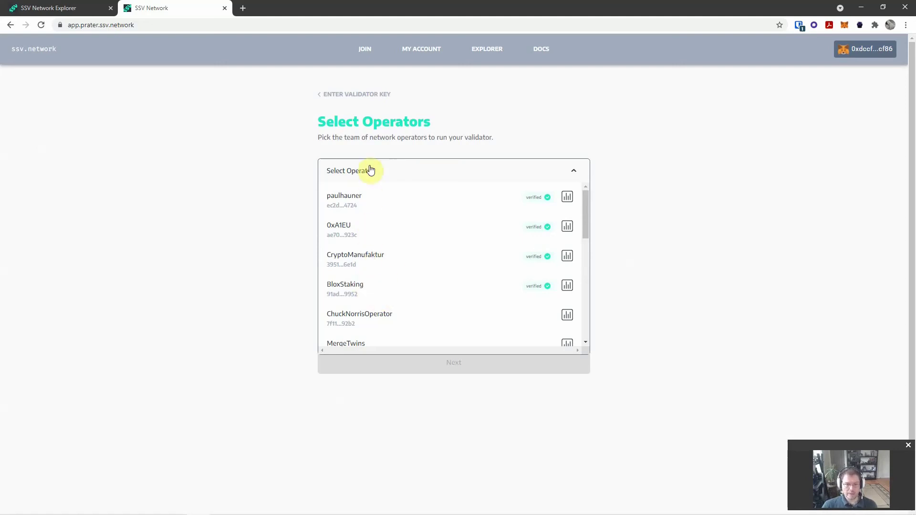
pyautogui.click(348, 288)
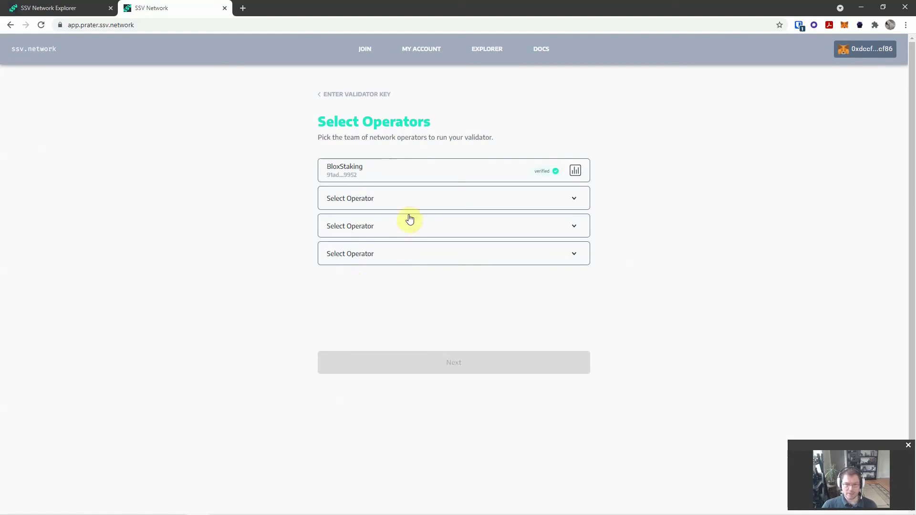
pyautogui.click(406, 197)
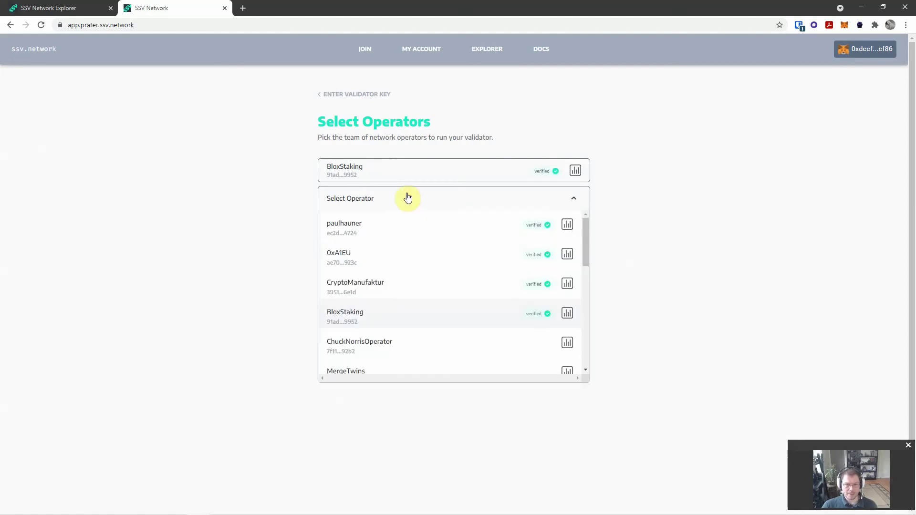
pyautogui.click(379, 289)
pyautogui.click(369, 227)
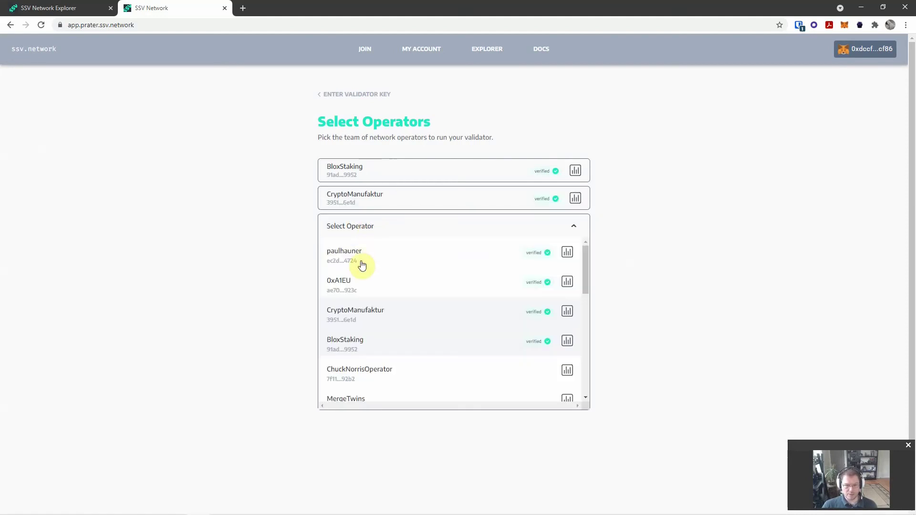
pyautogui.click(361, 260)
pyautogui.click(364, 254)
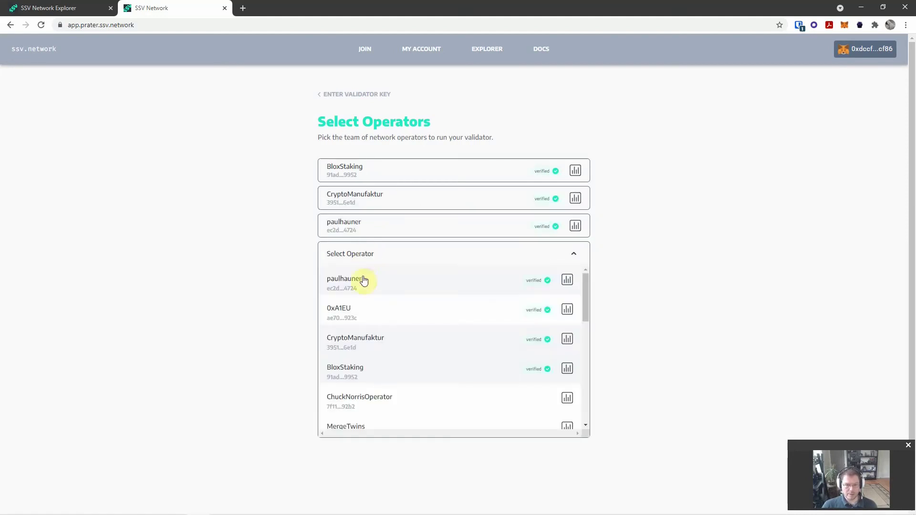
pyautogui.click(357, 311)
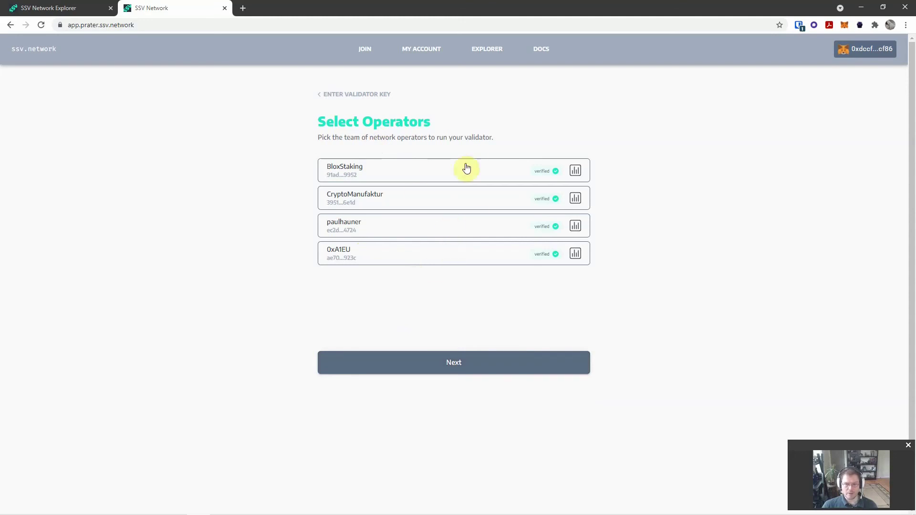
pyautogui.click(427, 366)
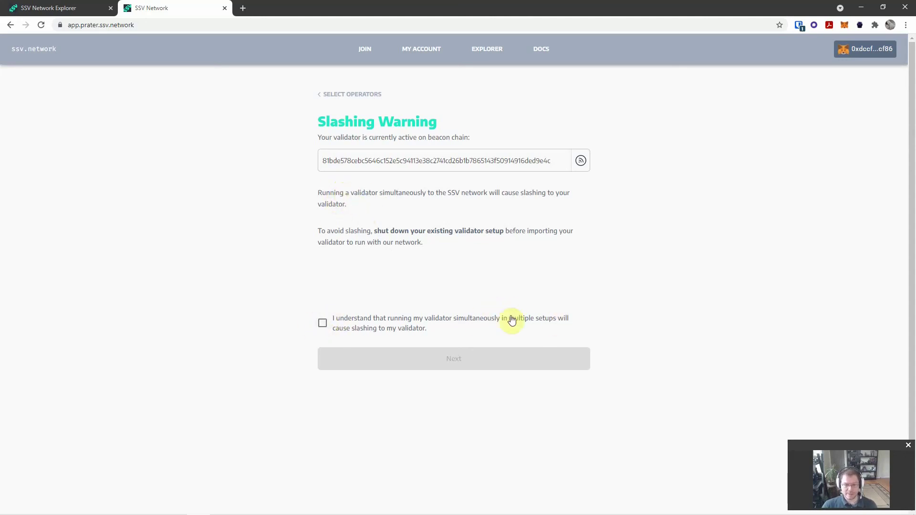
# Step: Tick the slashing-risk acknowledgment and continue to Confirm Transaction
pyautogui.click(322, 324)
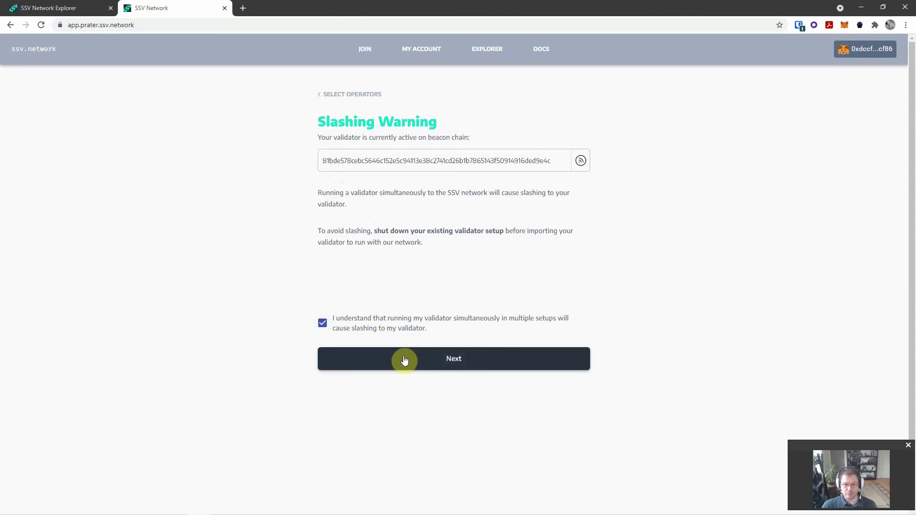
pyautogui.click(404, 361)
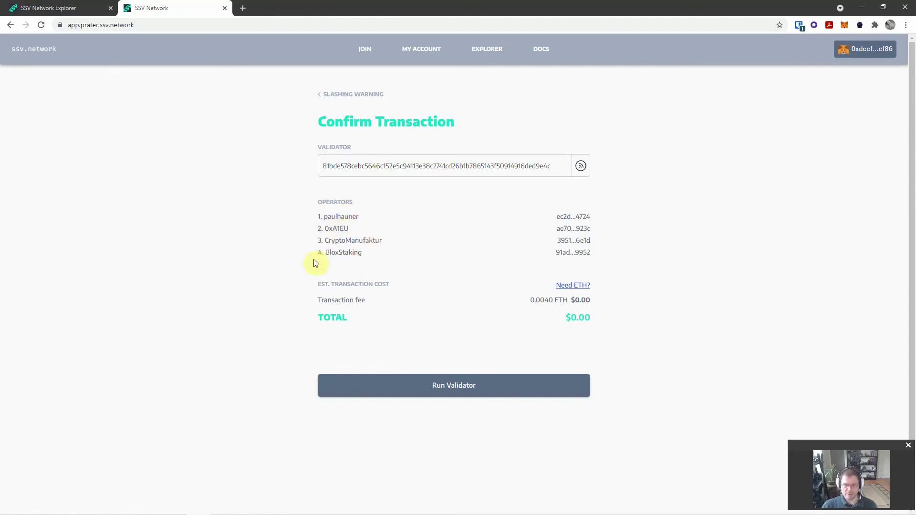
# Step: Submit the Run Validator transaction and approve it in MetaMask
pyautogui.click(453, 387)
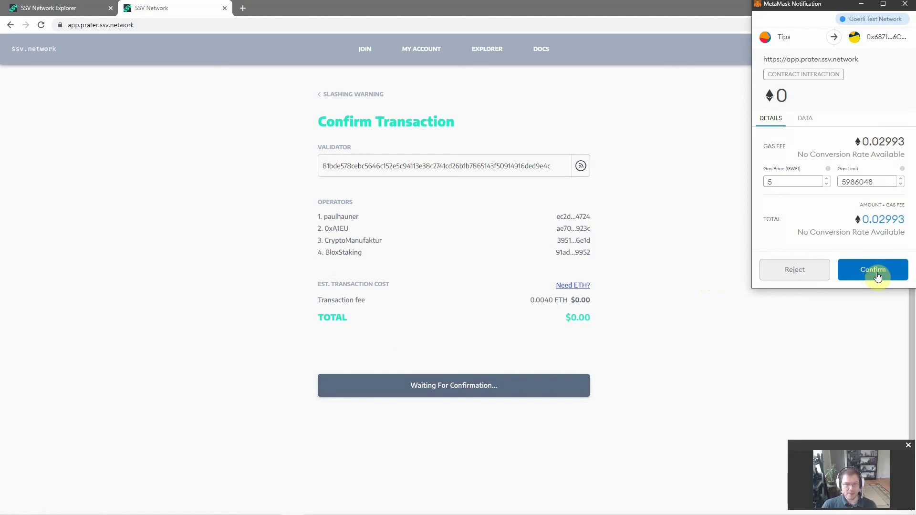
pyautogui.click(877, 272)
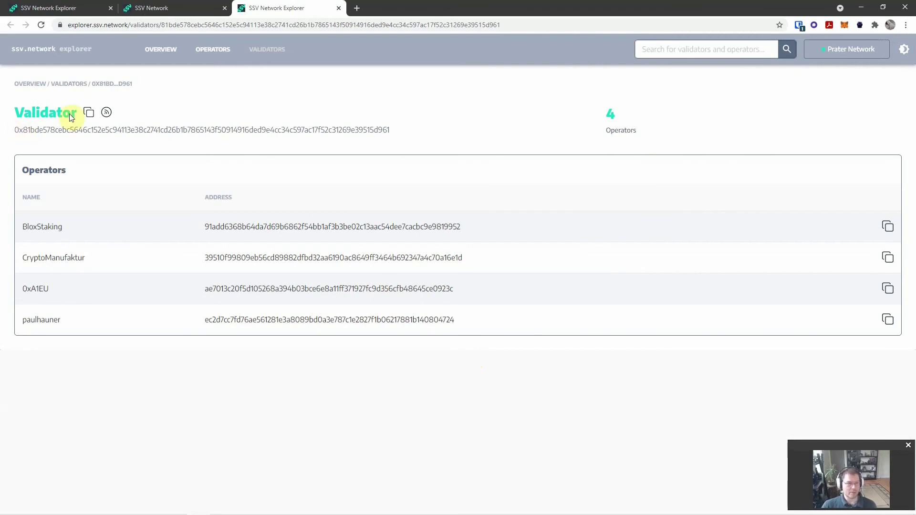
# Step: Copy the new validator's public key from its Explorer page and open a new tab
pyautogui.click(88, 114)
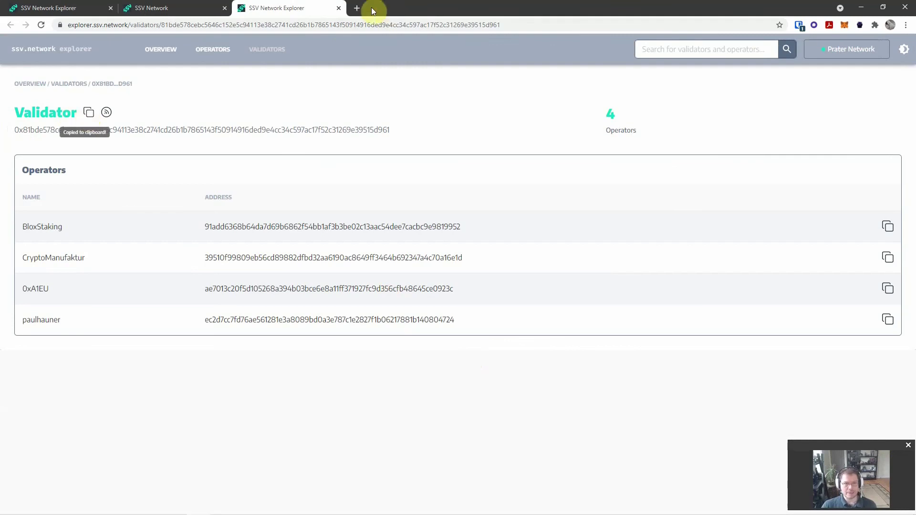
pyautogui.click(357, 7)
# Step: Load prater.beaconcha.in and paste the validator public key into its search box
pyautogui.write('pr')
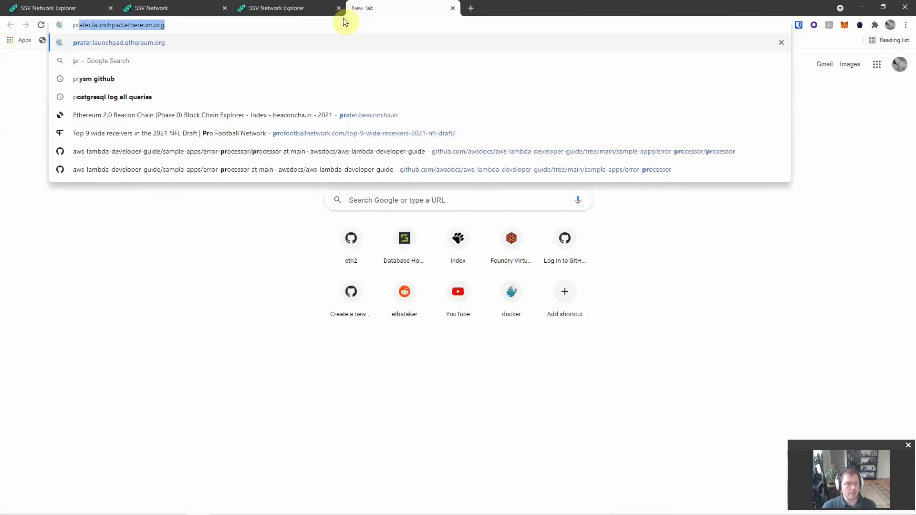
pyautogui.write('ater.beaconcha.in')
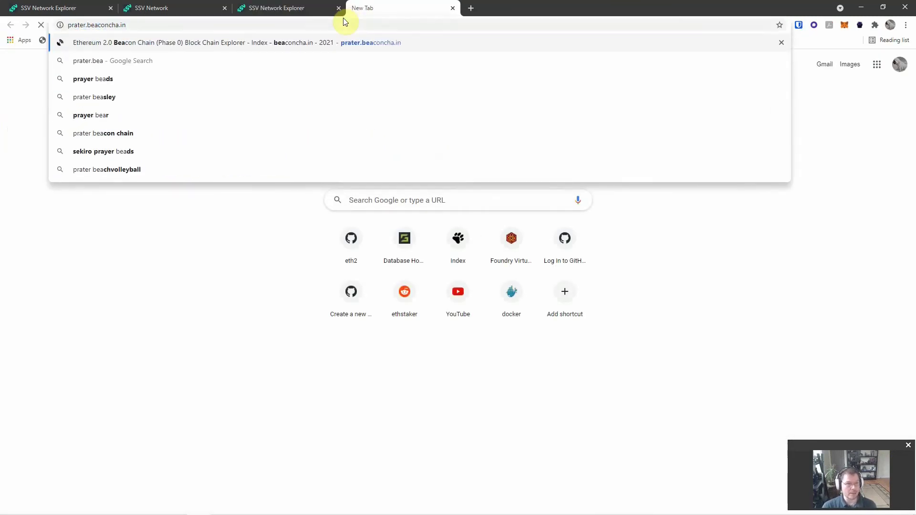
pyautogui.press('Return')
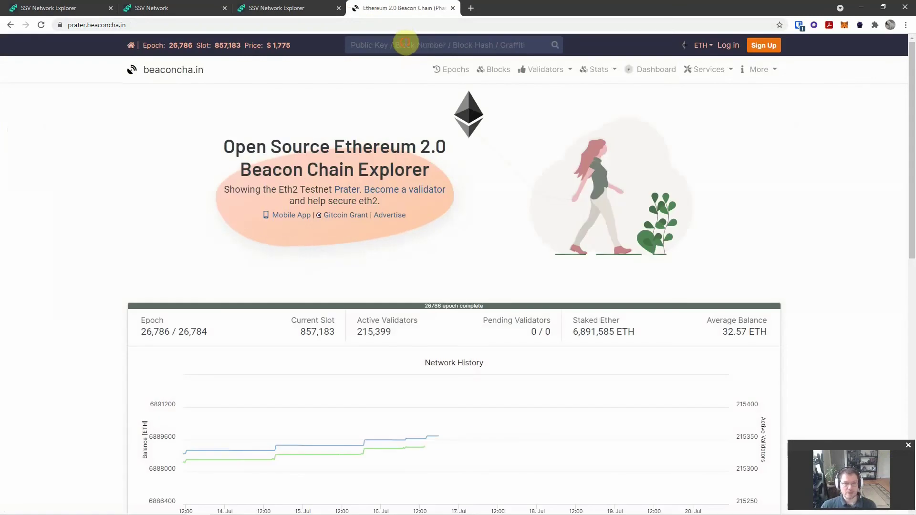
pyautogui.click(405, 44)
pyautogui.hotkey('ctrl', 'v')
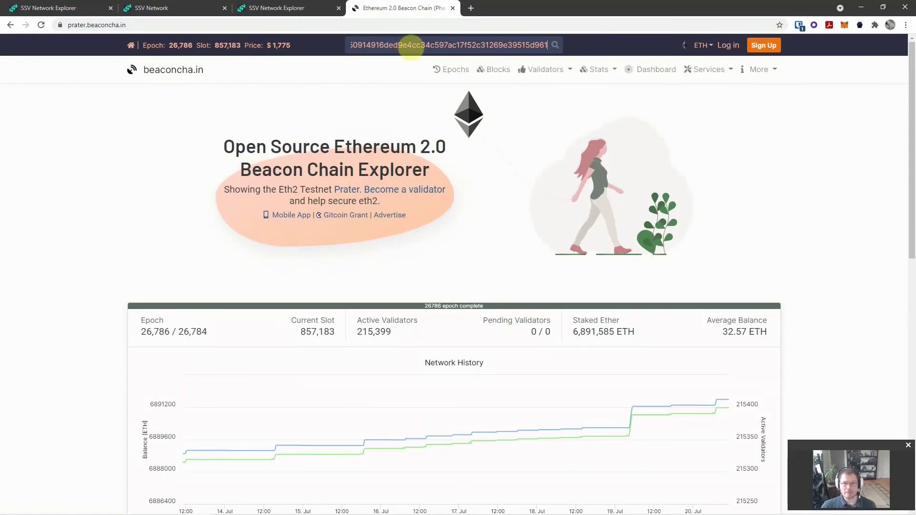